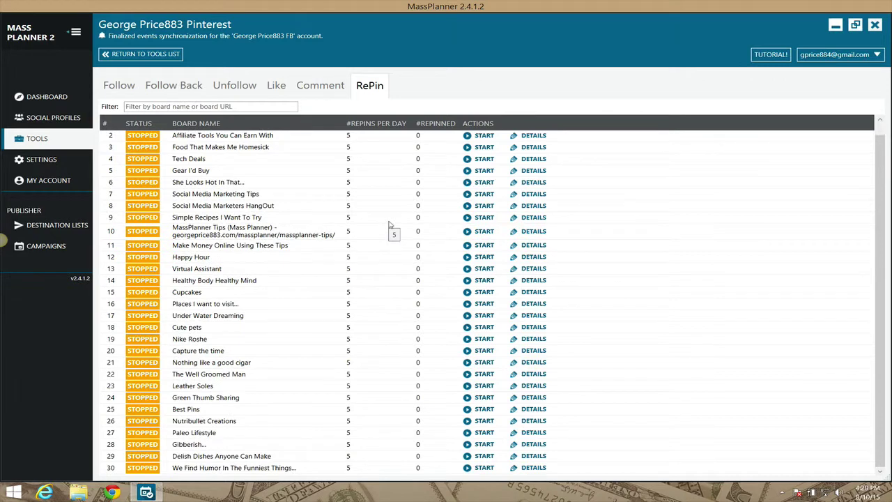
Step: Open the RePin details of the board "Affiliate Tools You Can Earn With"
scroll(391, 225, "up", 1)
scroll(391, 224, "down", 1)
scroll(390, 224, "up", 1)
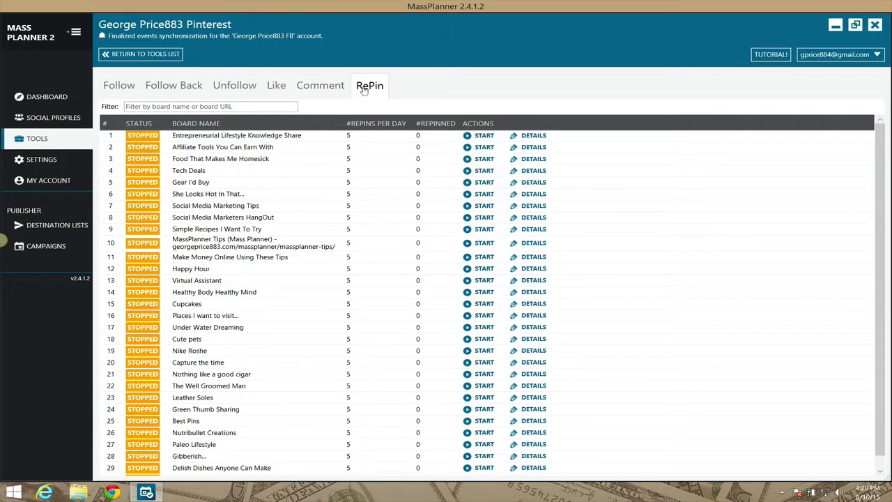
left_click(189, 147)
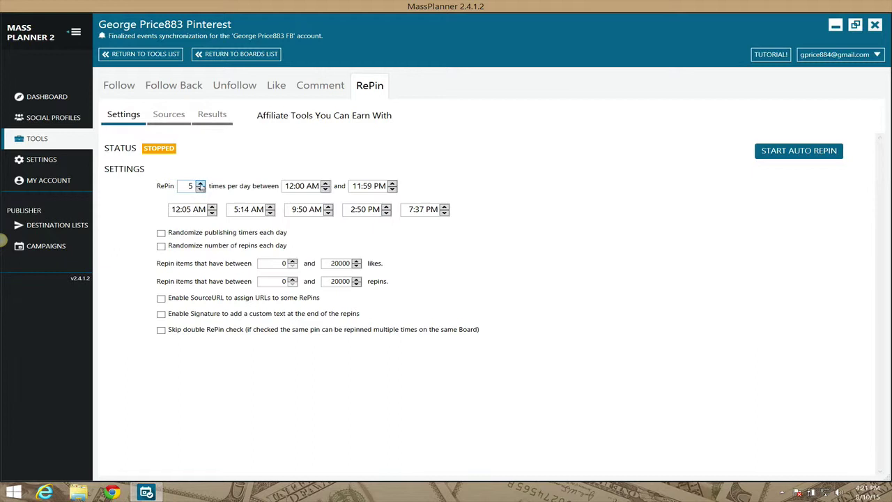
Step: Set the board to RePin 8 times per day, randomizing both the publishing timers and the number of repins each day
left_click(200, 182)
left_click(200, 183)
left_click(200, 183)
left_click(200, 183)
left_click(200, 183)
left_click(200, 182)
left_click(200, 183)
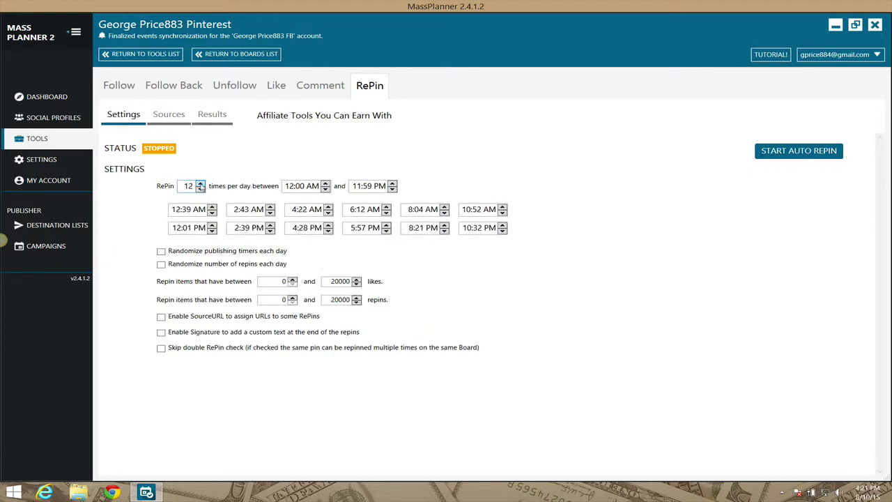
left_click(200, 189)
left_click(200, 189)
left_click(200, 189)
left_click(200, 189)
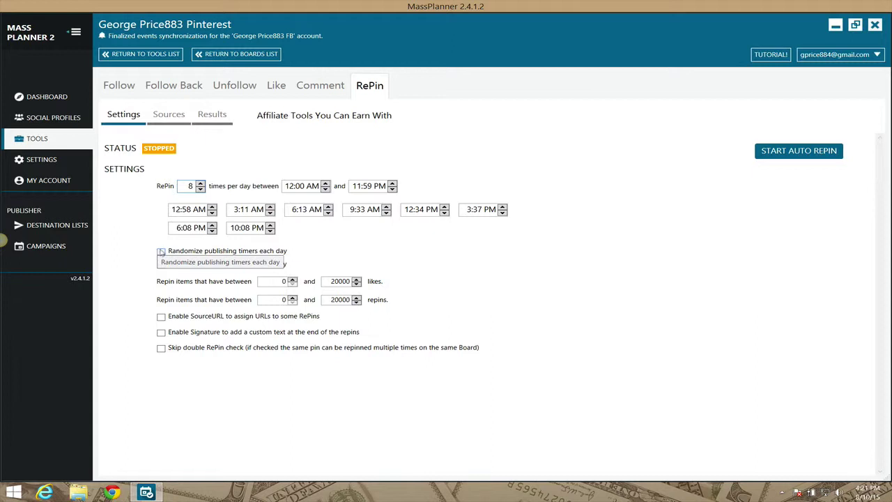
left_click(161, 251)
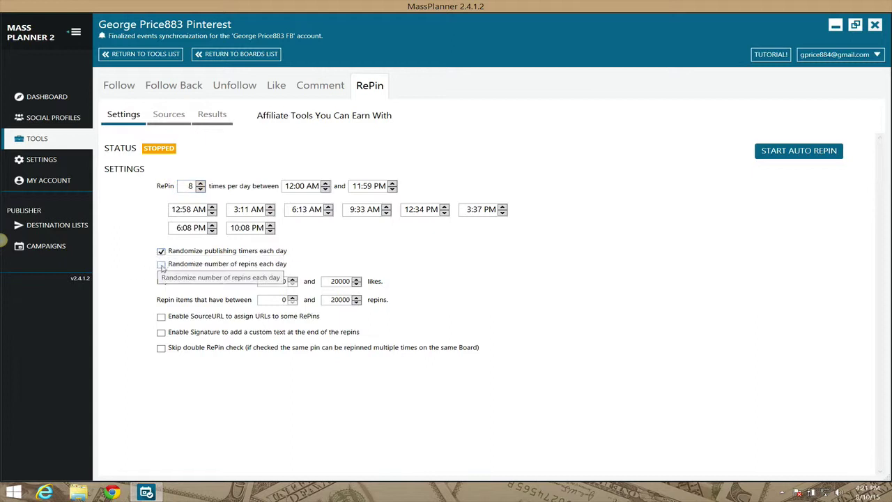
left_click(161, 264)
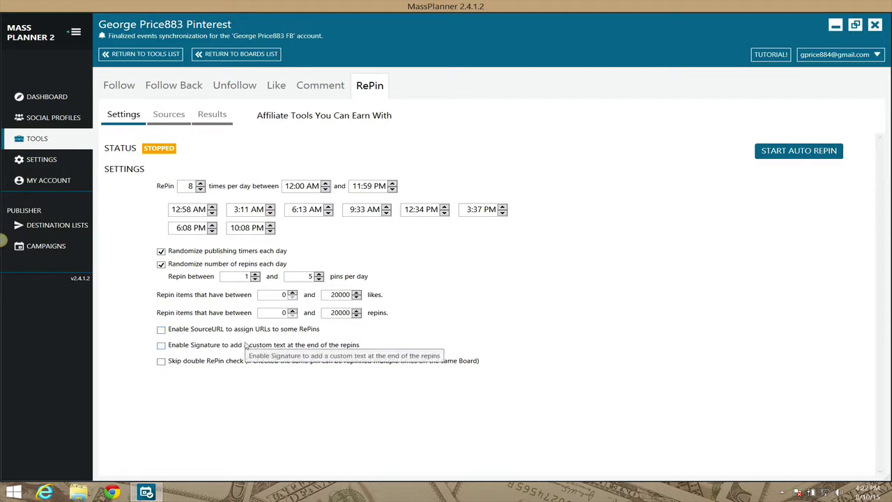
Step: Enable SourceURL for assigning URLs to some RePins and start editing its list of source URLs
left_click(161, 330)
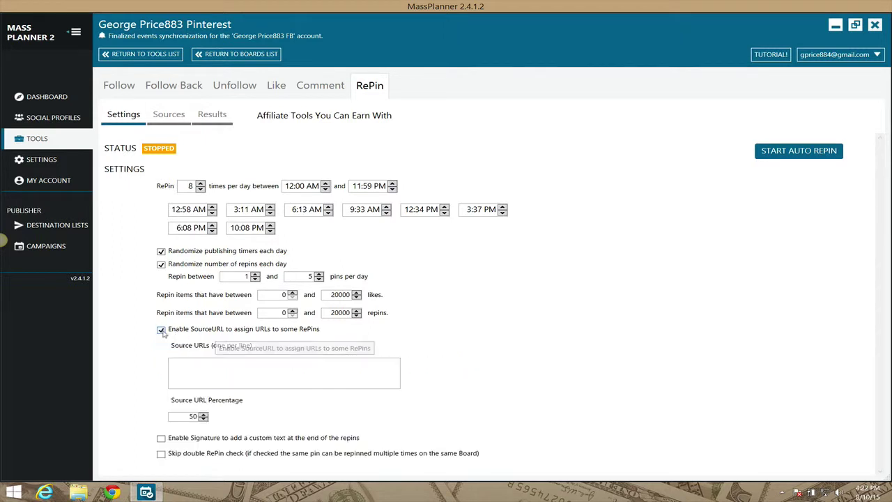
left_click(197, 372)
Step: Open the Pinterest account's embedded browser, move its window aside and load Pinterest in it
left_click(198, 26)
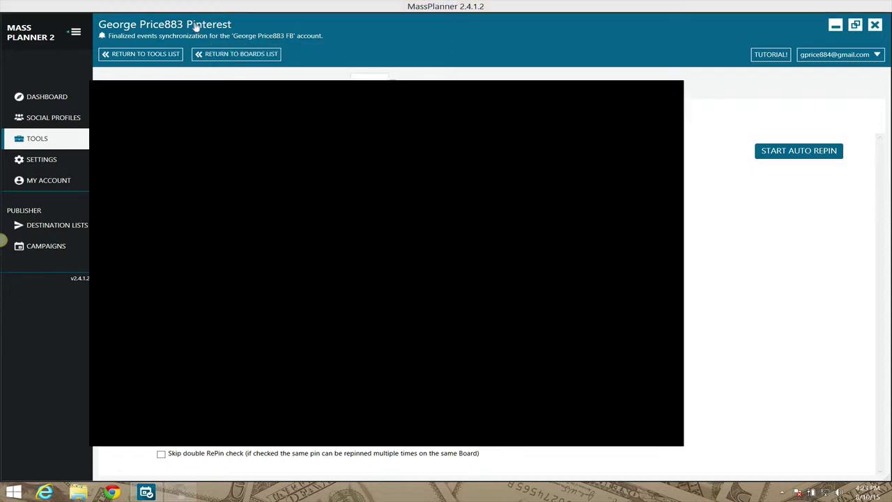
left_click_drag(385, 97, 520, 20)
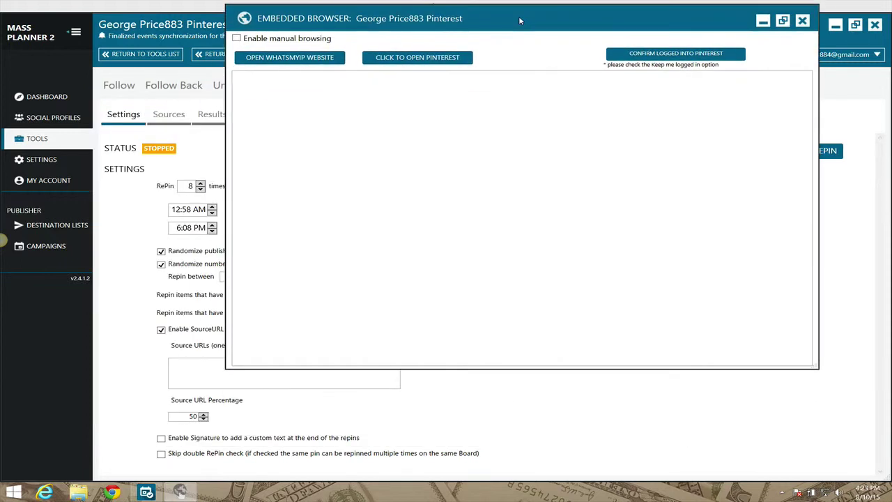
left_click(413, 59)
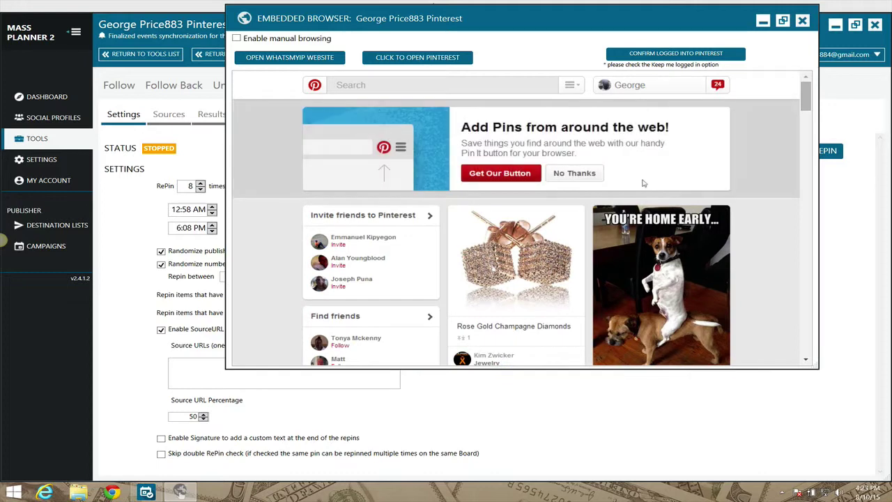
Step: Open the "You're home early" dog pin from the feed and examine where it was found
mouse_move(649, 251)
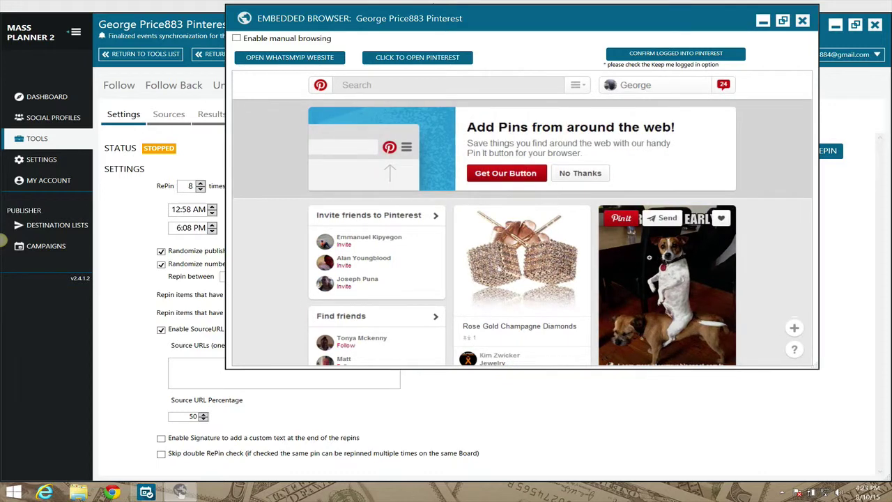
left_click(649, 258)
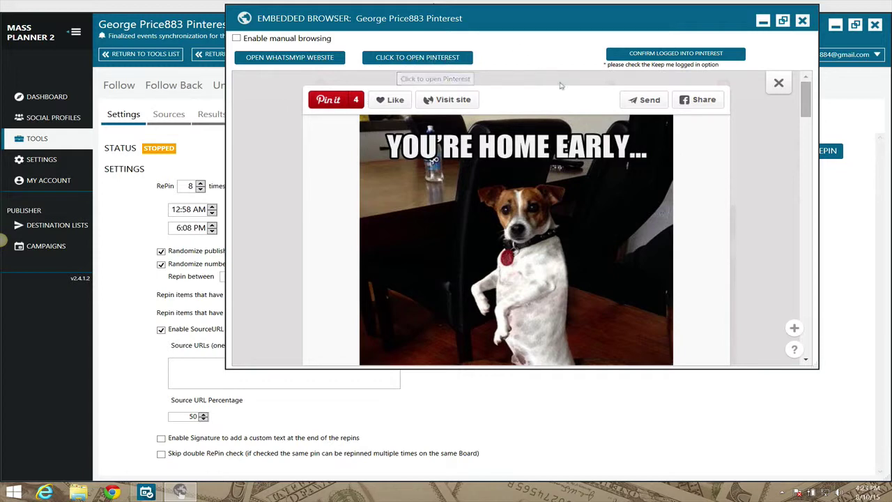
left_click_drag(808, 98, 809, 117)
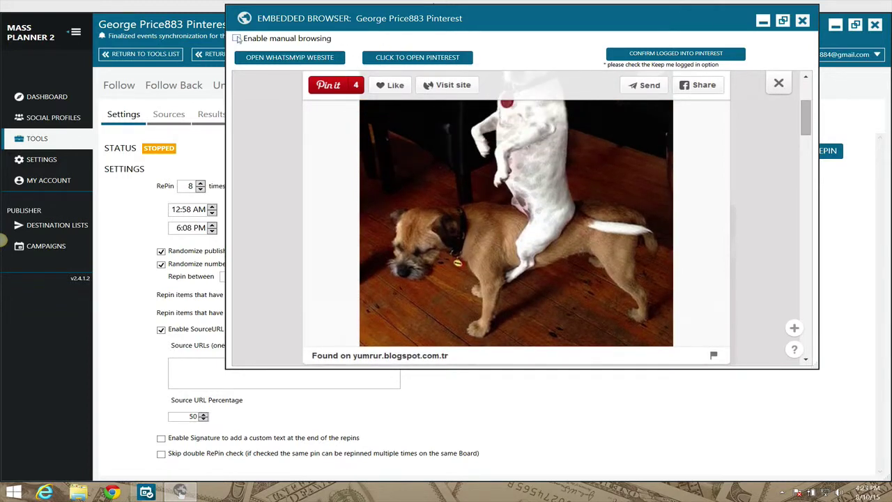
Step: Enable manual browsing in the embedded browser, enlarge its window and return from the dog pin to the feed
left_click(238, 39)
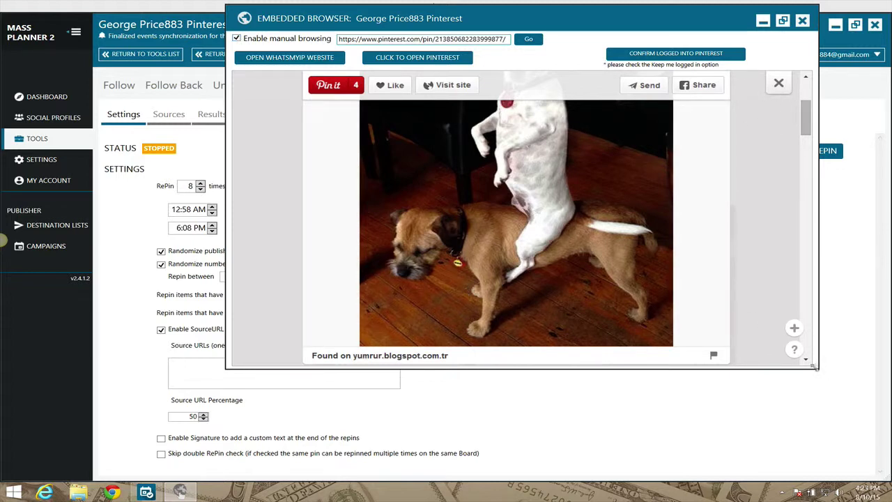
left_click_drag(817, 368, 835, 416)
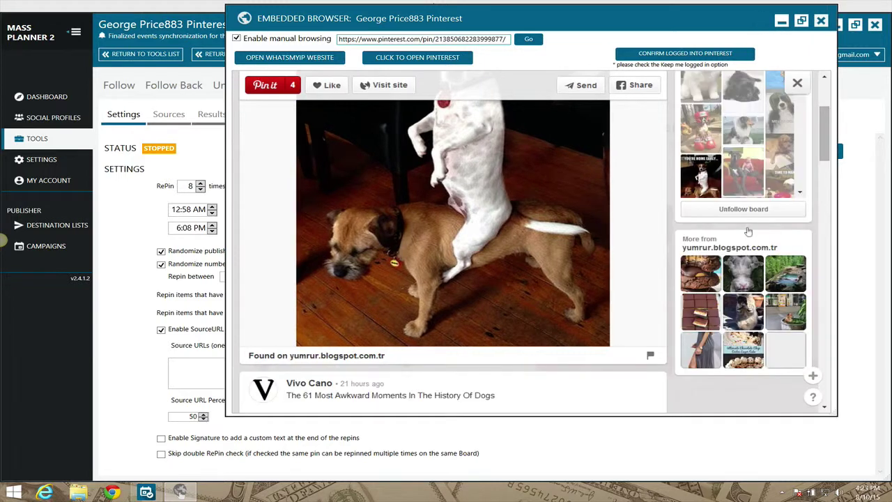
left_click_drag(828, 140, 818, 74)
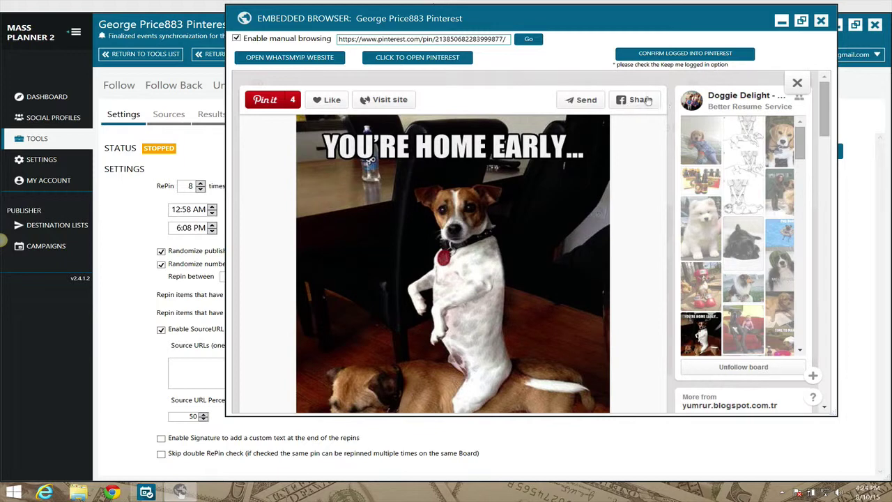
left_click(798, 84)
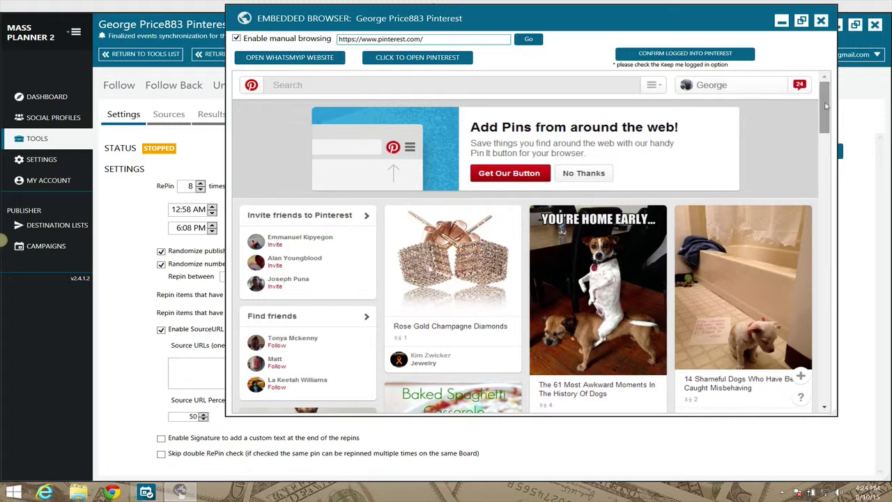
Step: Open the account's own Pinterest profile and look through the pins on its "Affiliate Tools You Can Earn With" board
left_click(742, 86)
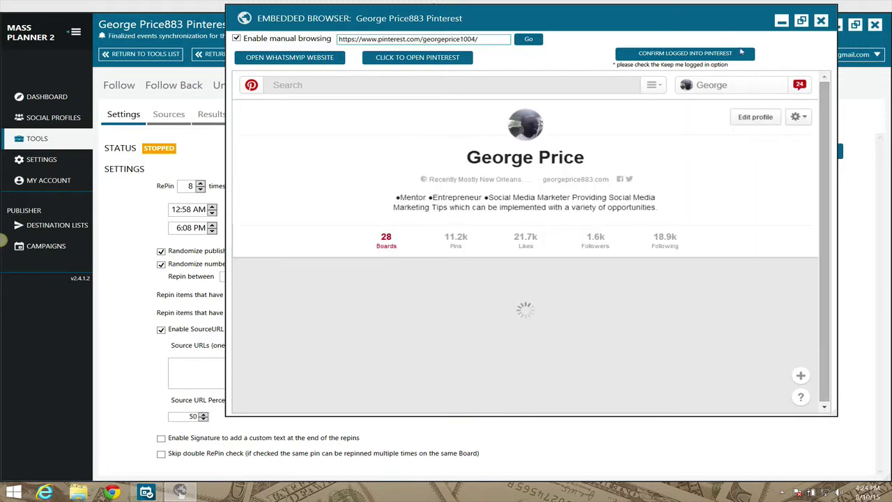
double_click(669, 19)
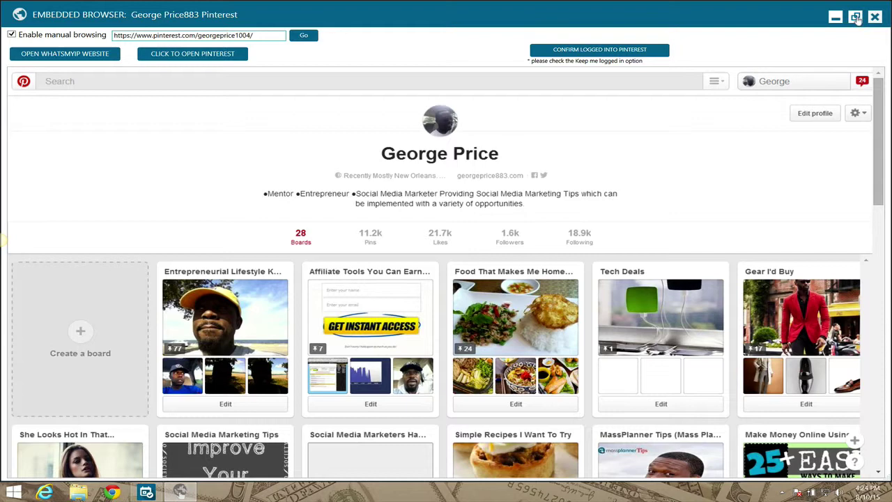
left_click(856, 17)
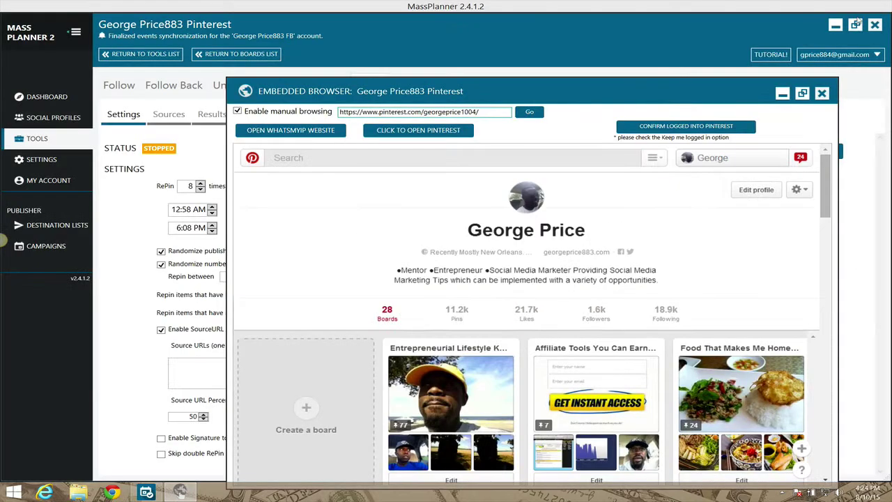
left_click(602, 379)
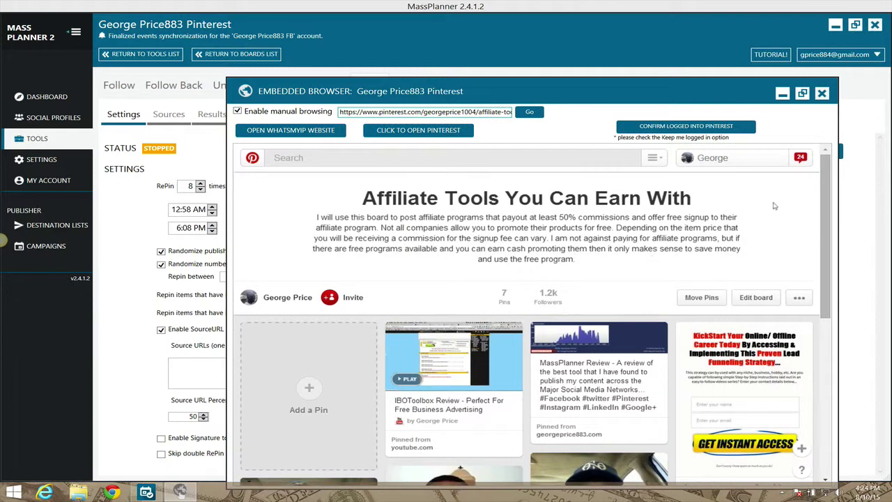
left_click_drag(830, 194, 827, 254)
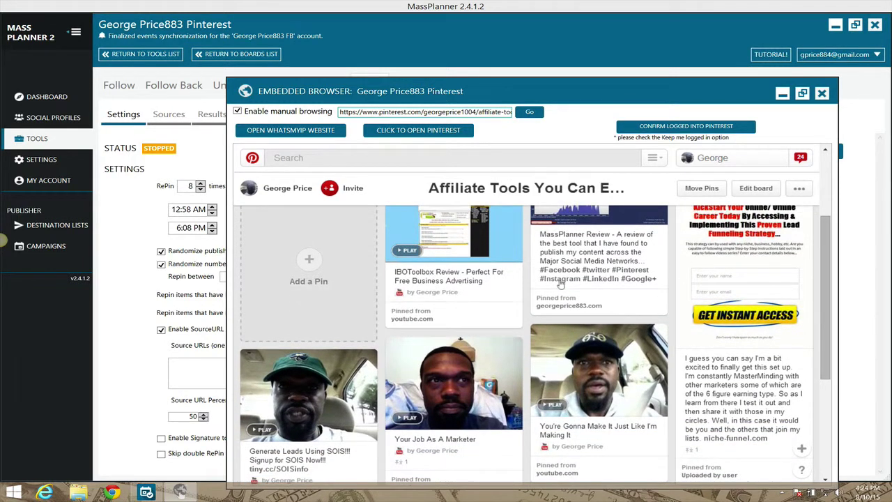
Step: Open the MassPlanner Review pin and examine its website link in the pin's edit form, leaving without saving
mouse_move(607, 223)
left_click(607, 230)
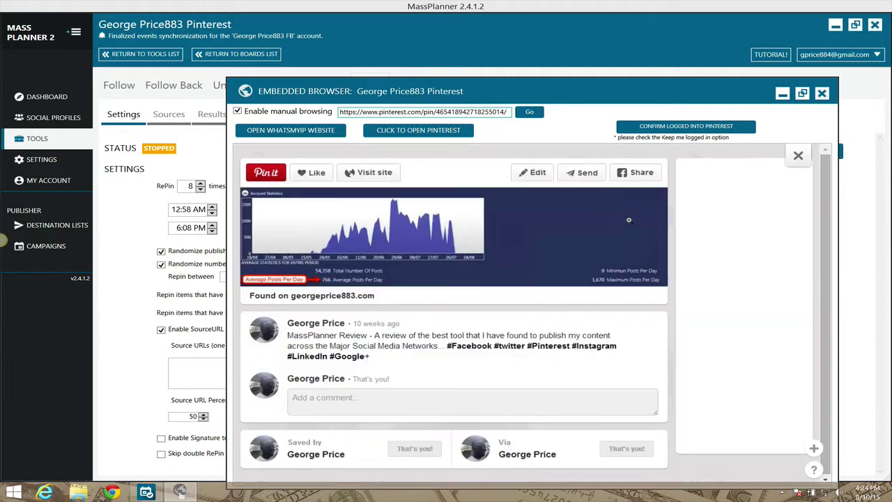
left_click(537, 173)
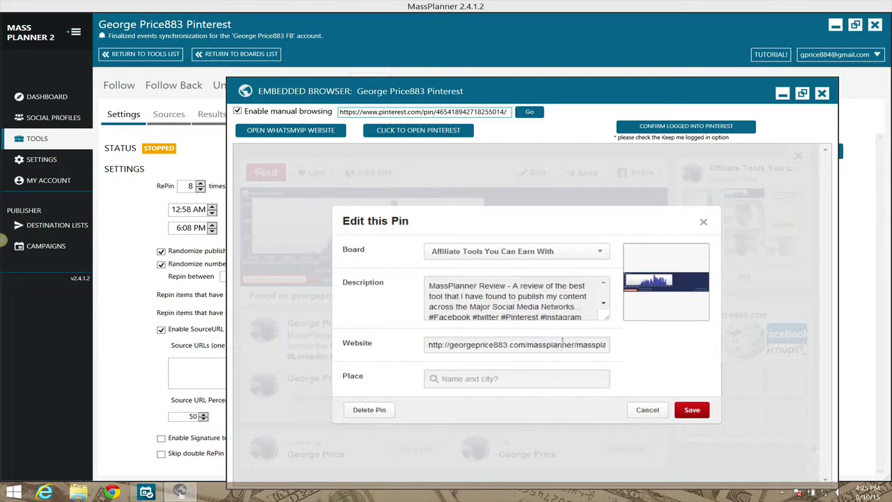
left_click(704, 223)
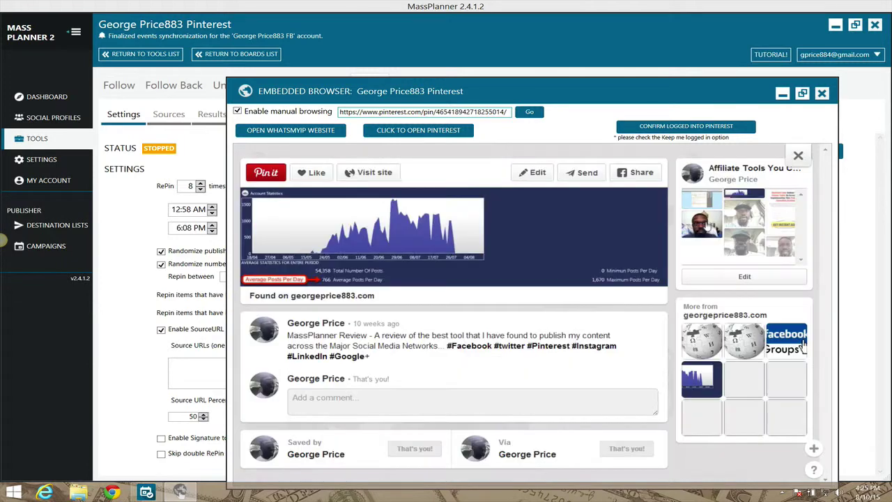
Step: Close the MassPlanner Review pin and the embedded browser to return to the board's RePin settings
left_click(800, 155)
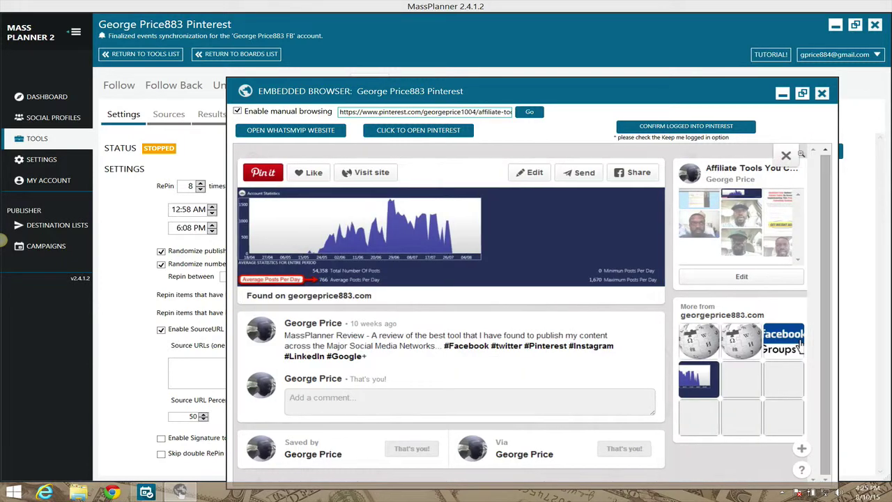
left_click(786, 154)
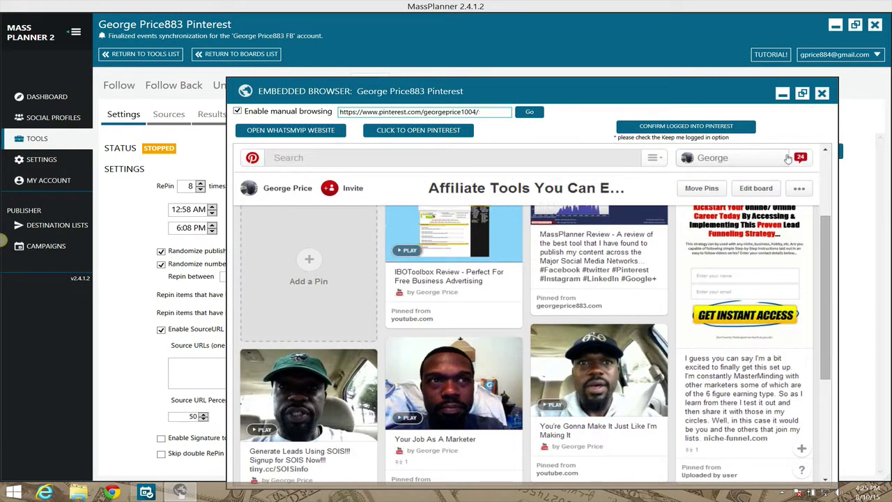
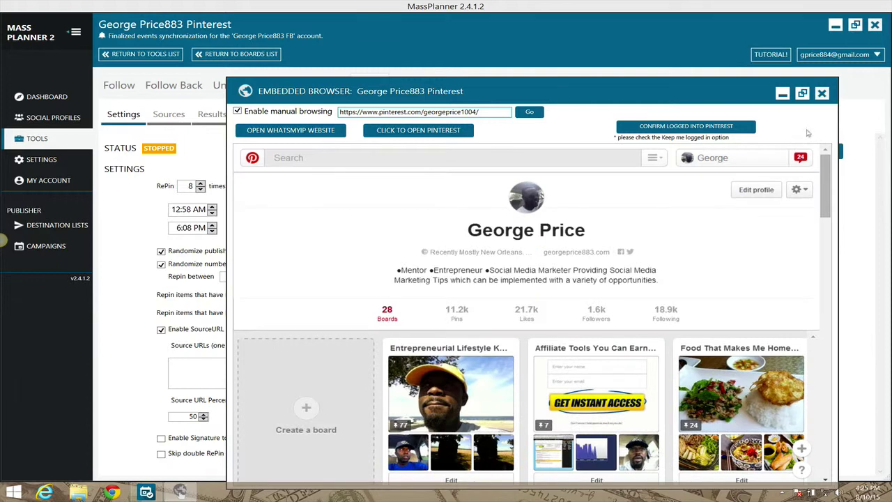
left_click(823, 95)
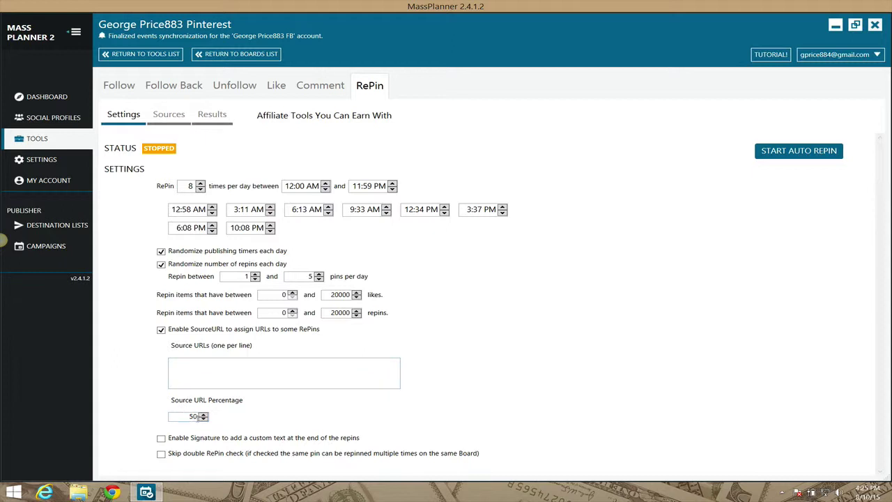
Step: Set the Source URL Percentage to 50 and disable the SourceURL option
double_click(194, 416)
type("6")
key("BackSpace")
type("50")
key("Tab")
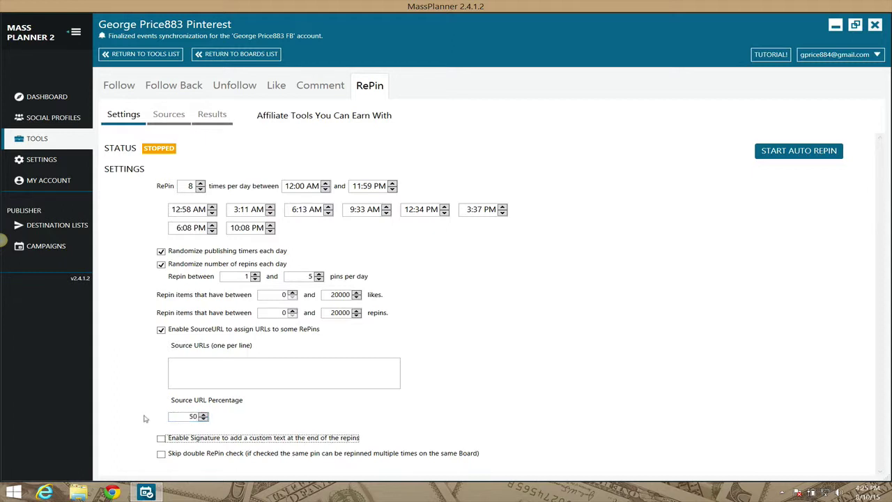
left_click(161, 330)
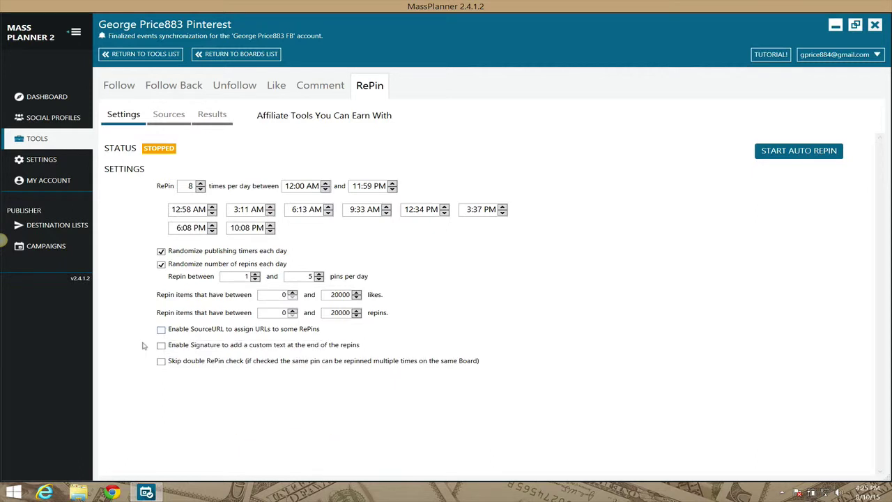
Step: Try the Signature option with overwriting of the existing pin description, and switch both off again
left_click(161, 346)
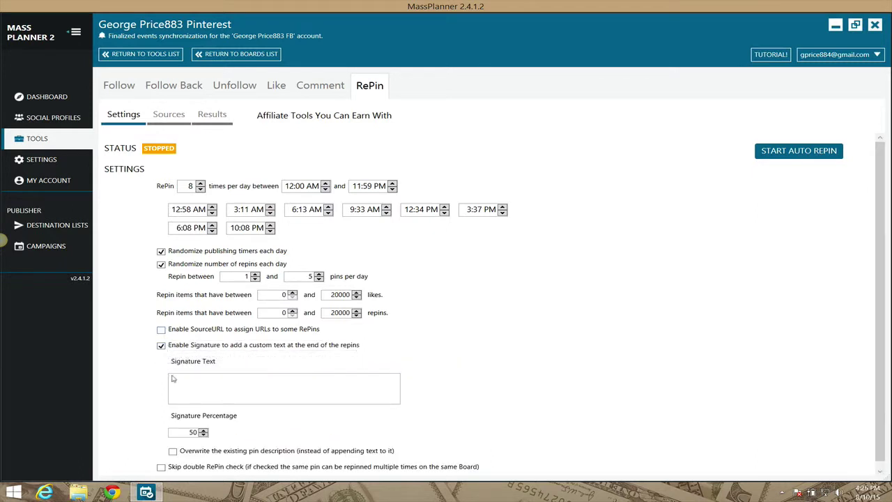
left_click(199, 378)
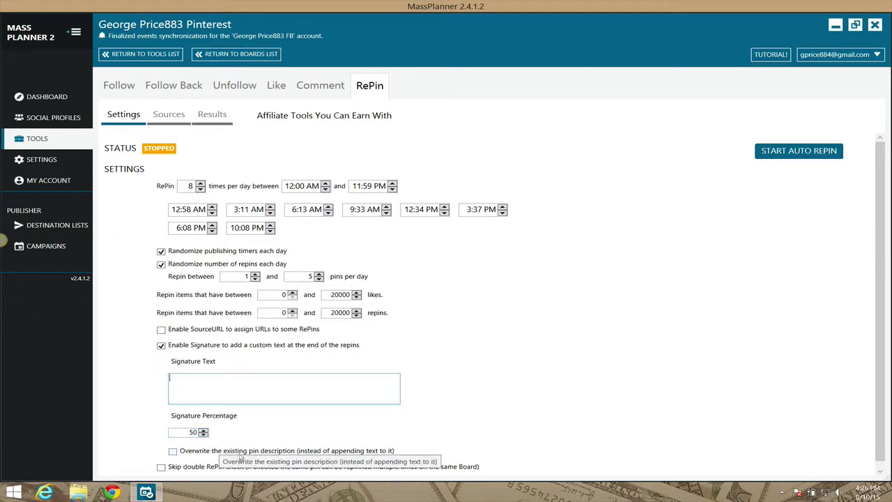
left_click(173, 452)
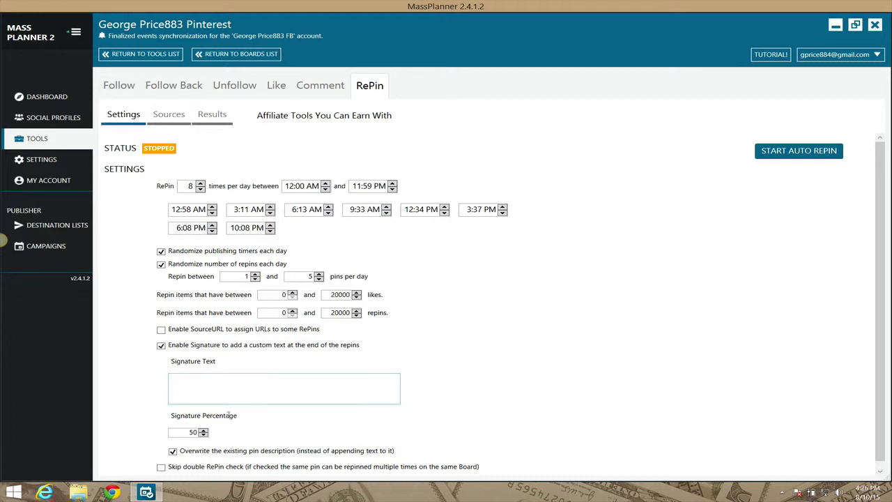
left_click(173, 452)
left_click(161, 345)
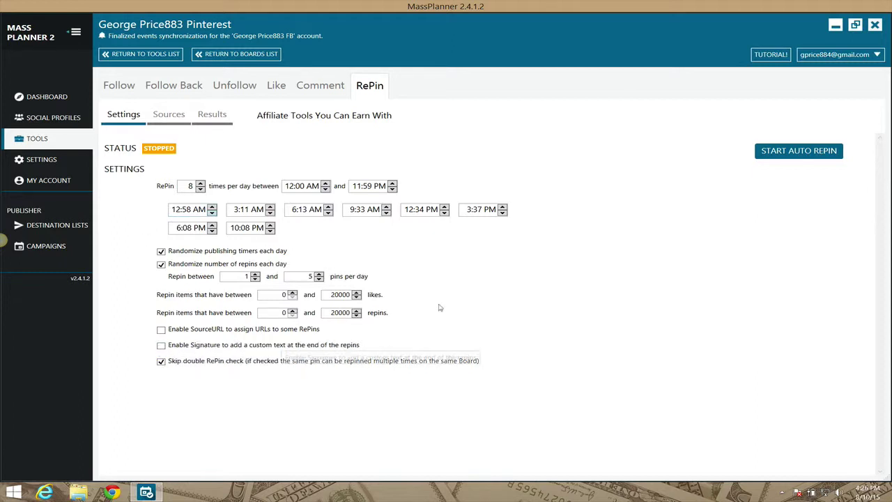
key("super+c")
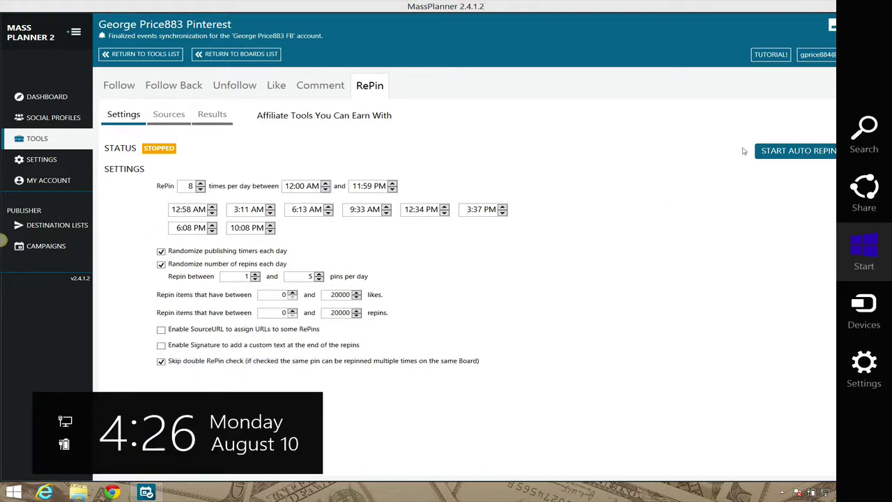
left_click(692, 151)
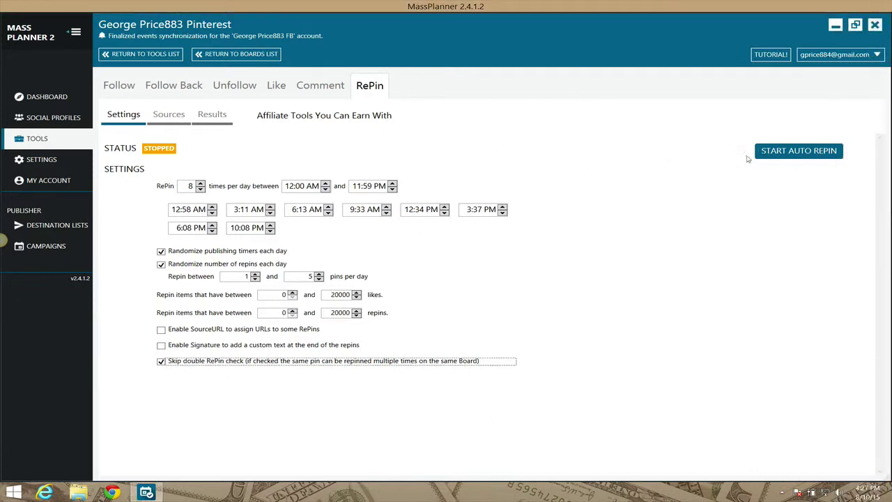
Step: Enable repinning by the keywords "social media marketing, social media" and from boards, and recheck the board's RePin settings
left_click(173, 123)
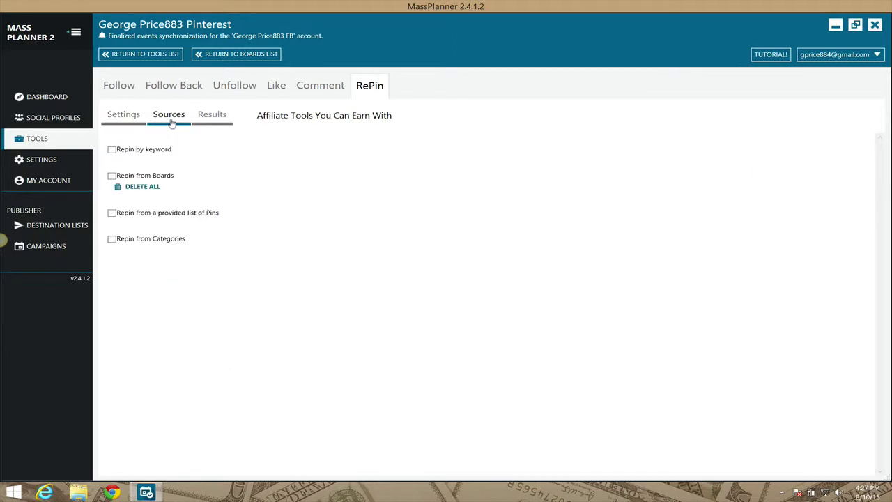
left_click(111, 150)
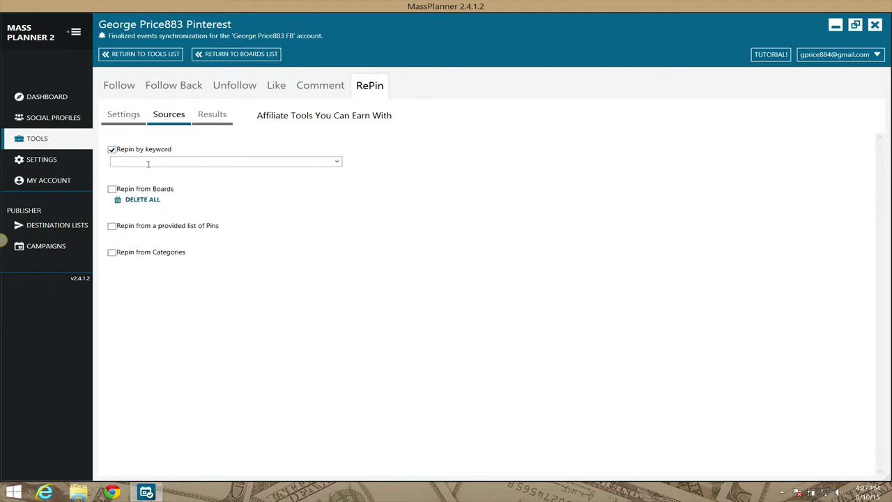
type("social media marketing, social media")
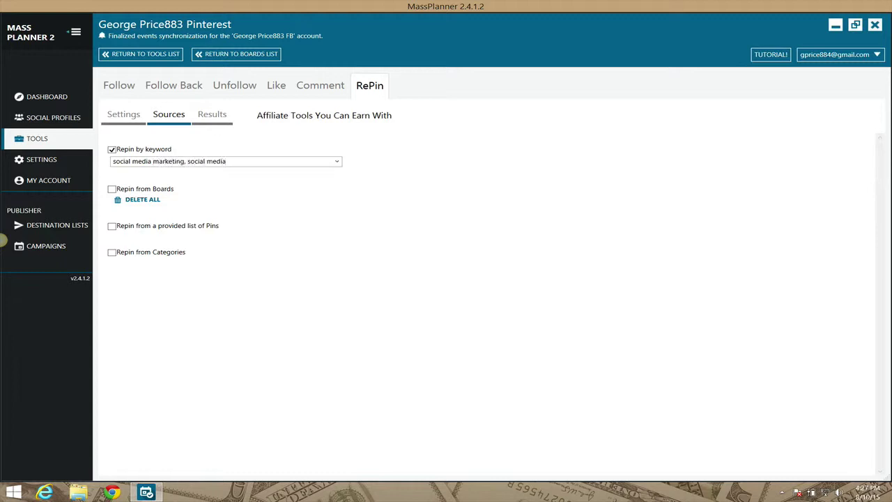
left_click(112, 189)
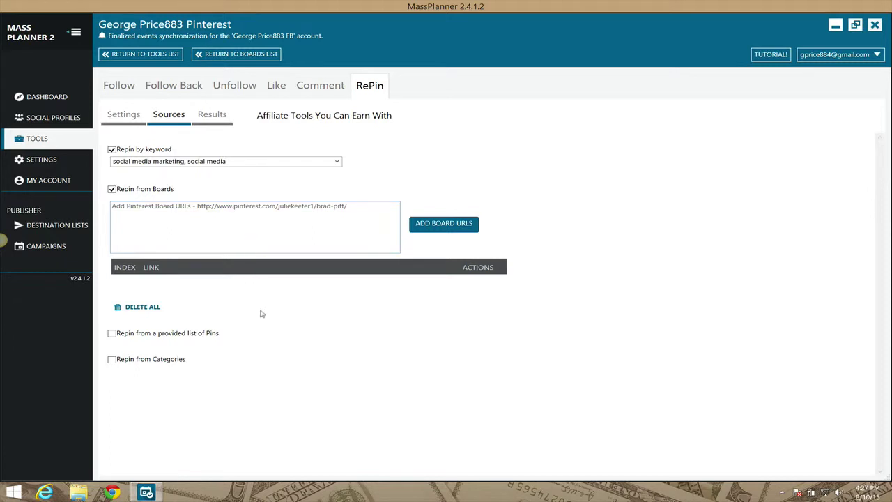
left_click(123, 117)
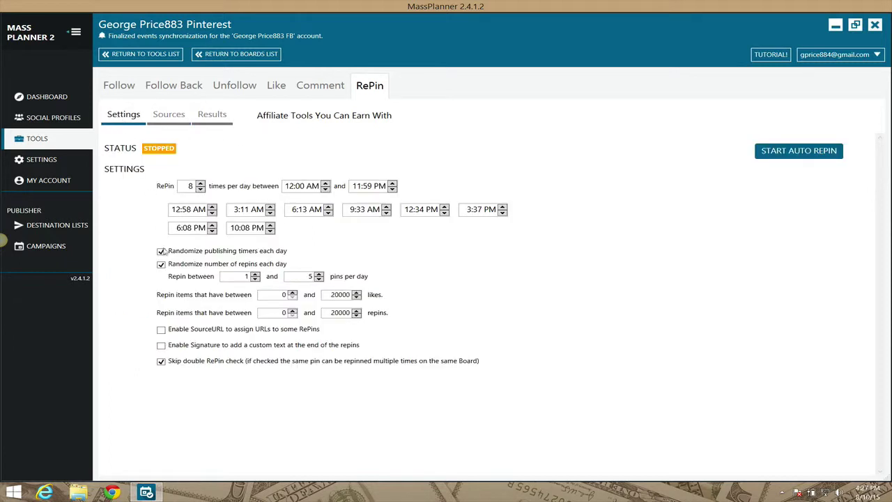
left_click(174, 119)
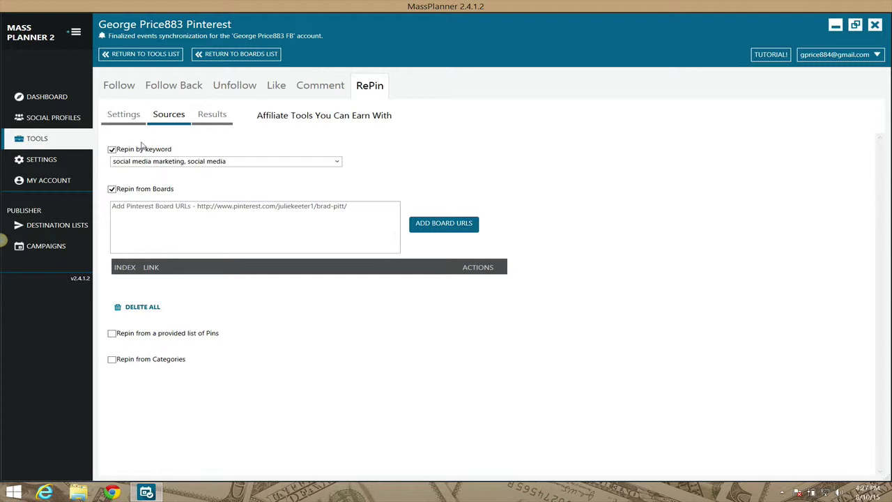
Step: Try the sources for a provided list of pins and for categories, and leave all four repin sources switched off
left_click(112, 334)
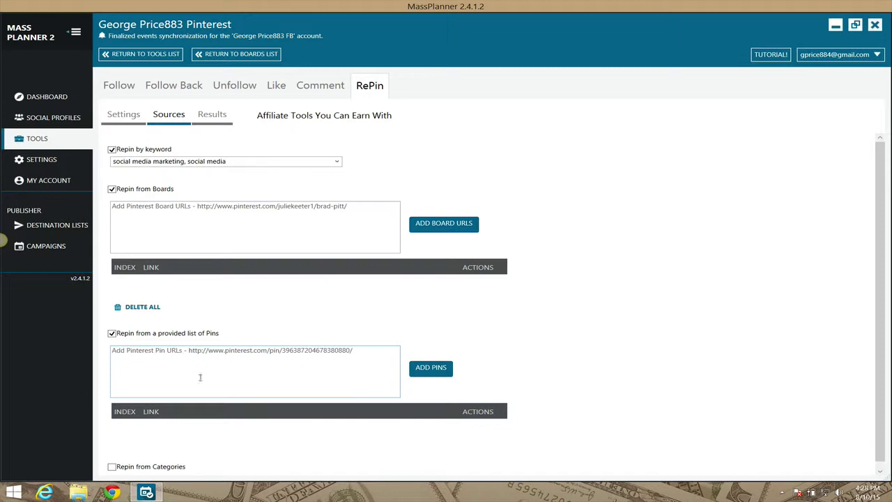
left_click(111, 334)
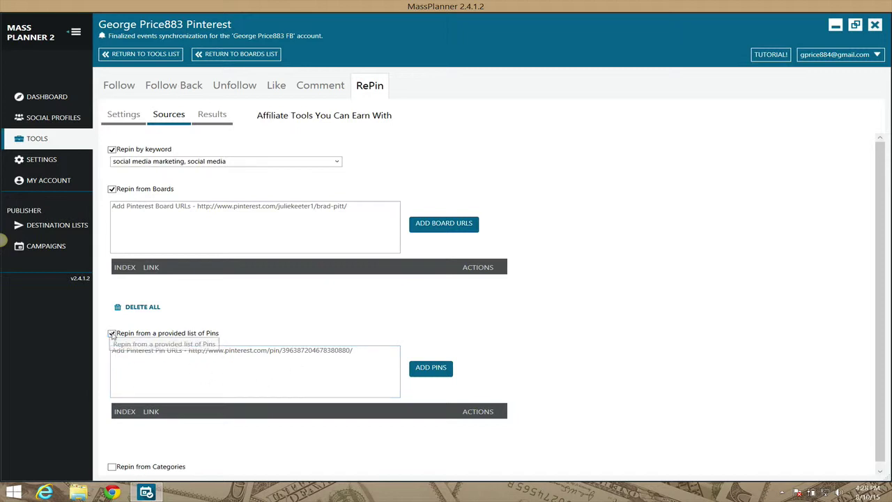
left_click(111, 333)
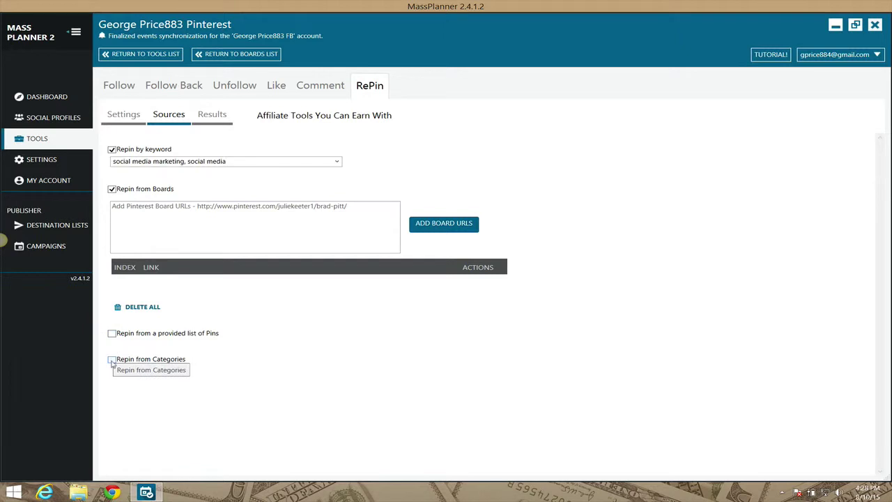
left_click(112, 360)
scroll(513, 309, "down", 1)
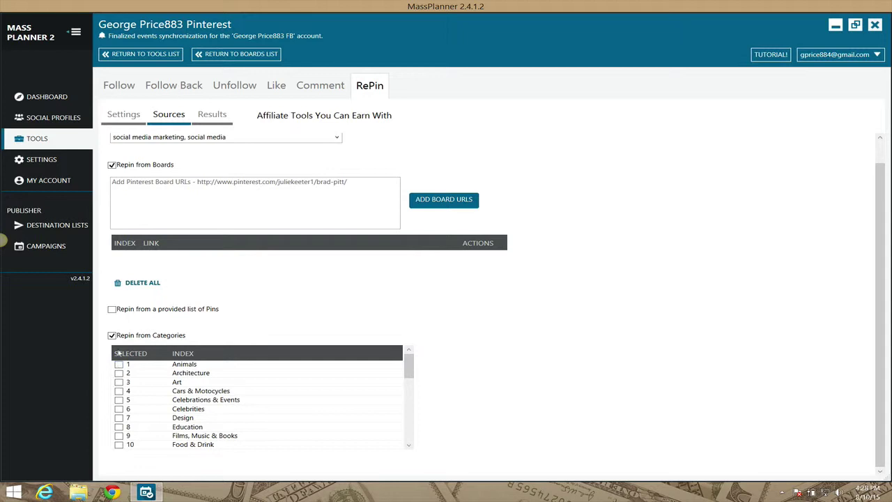
left_click(111, 335)
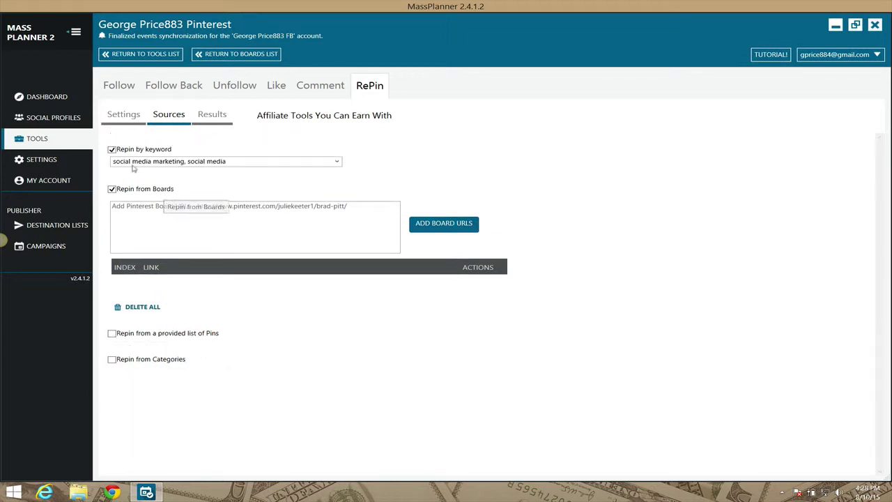
left_click(112, 149)
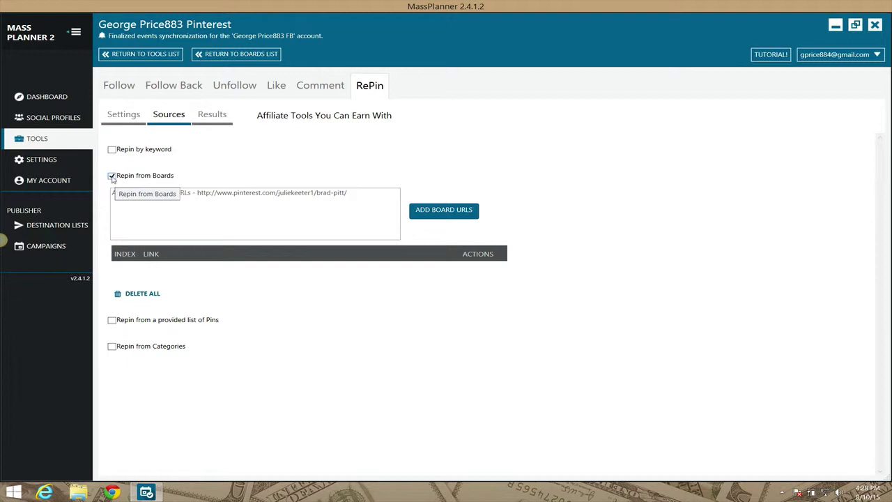
left_click(113, 177)
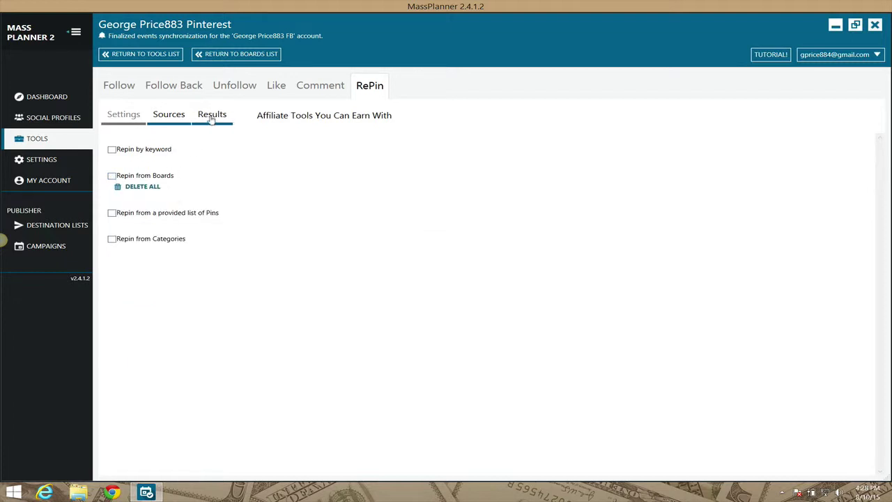
Step: View the board's repin results and return to its RePin settings
left_click(211, 118)
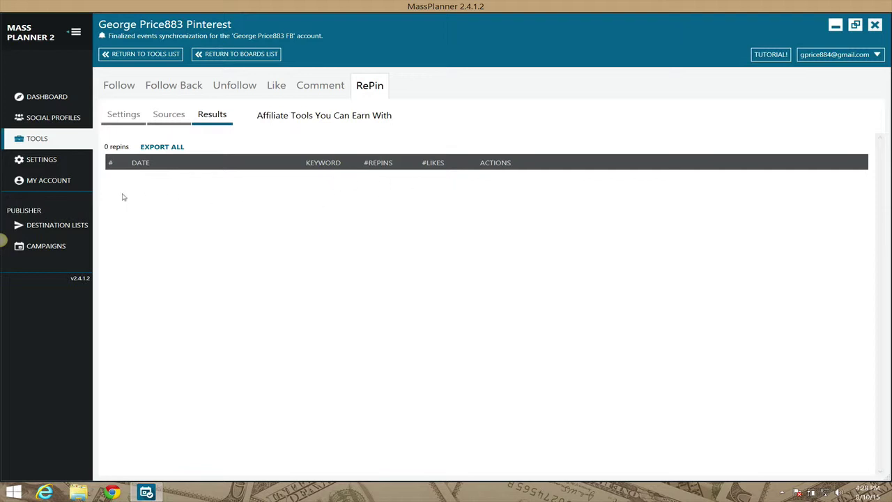
left_click(120, 120)
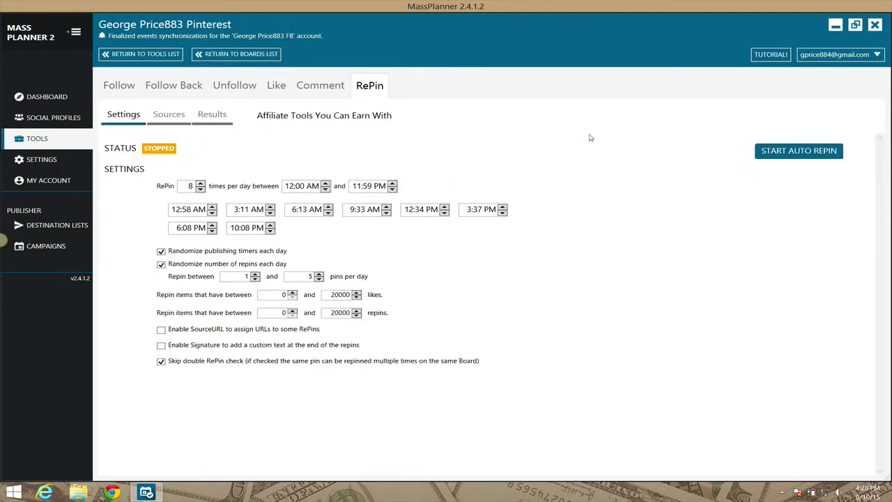